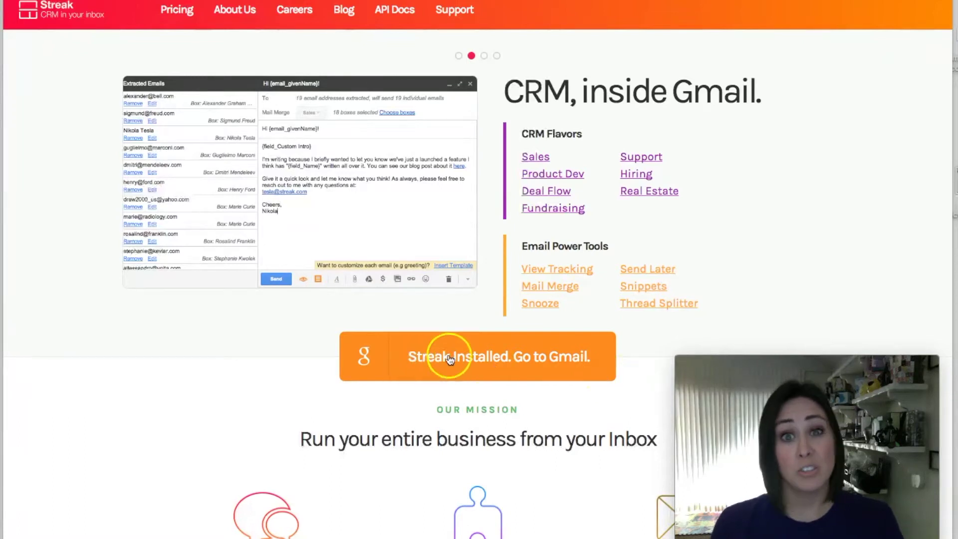
Connect Streak to the Google account and grant it access.
click(532, 359)
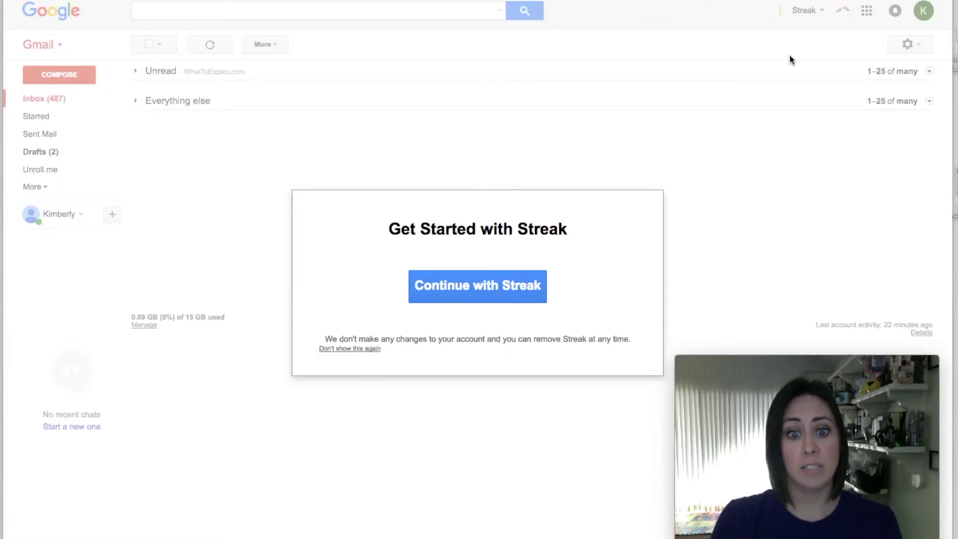
click(478, 288)
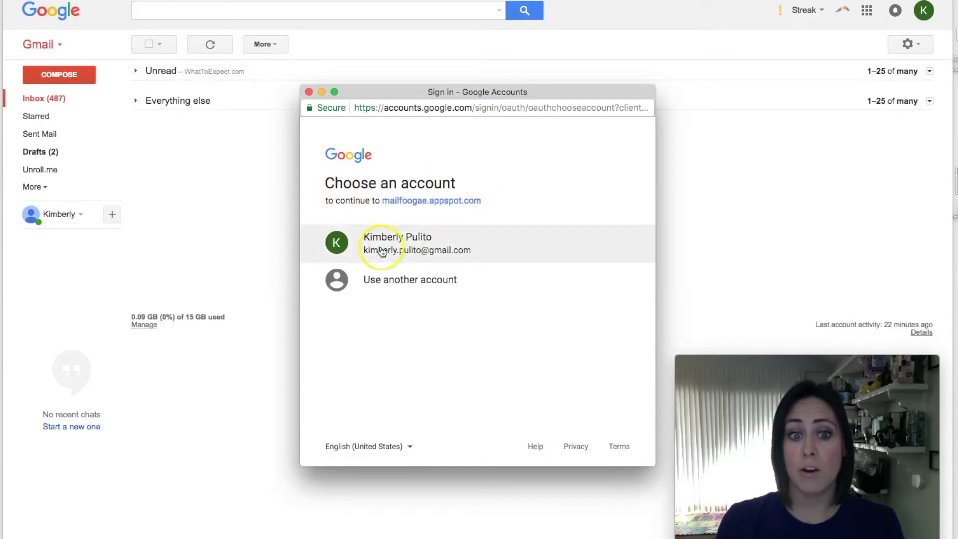
click(381, 251)
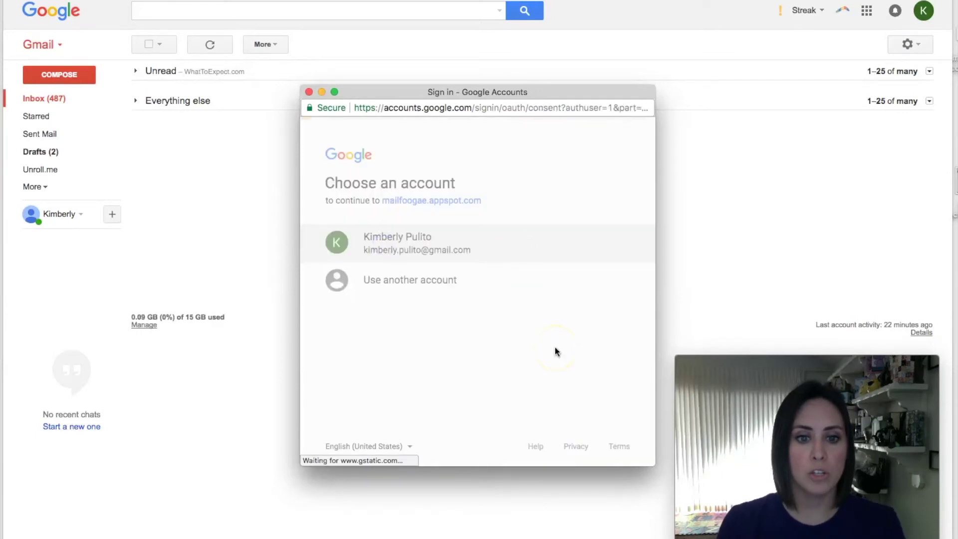
click(608, 448)
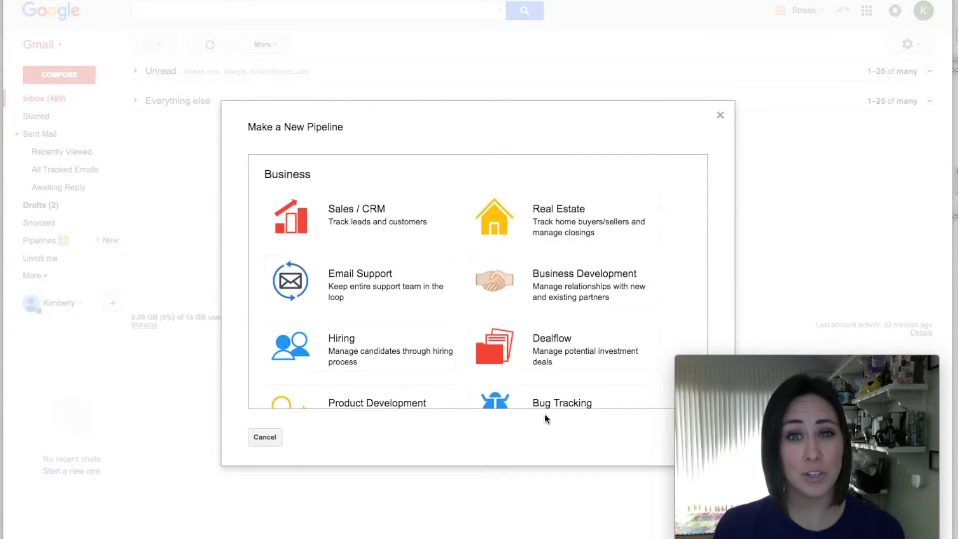
Create a private Sales / CRM pipeline from the template, with yourself as the only member.
scroll(558, 297, down, 5)
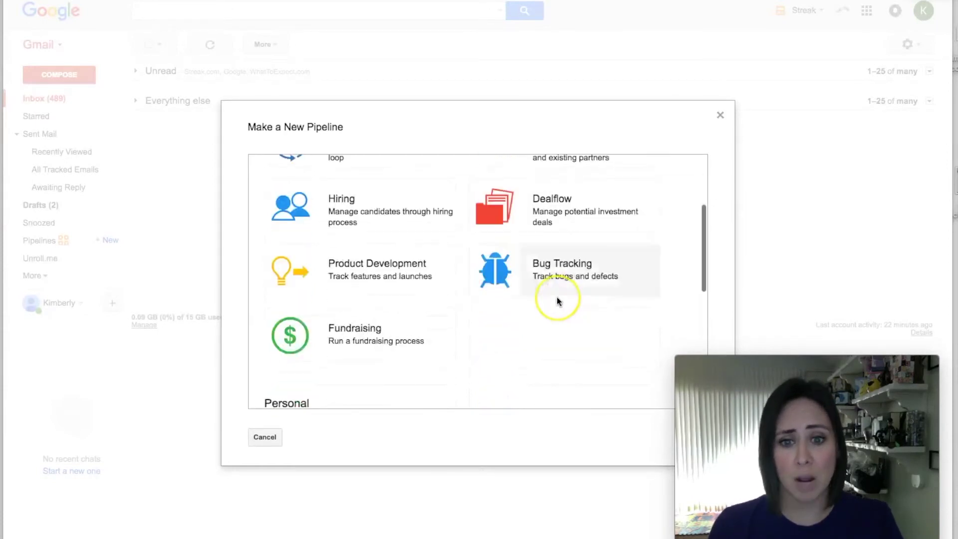
scroll(557, 301, down, 4)
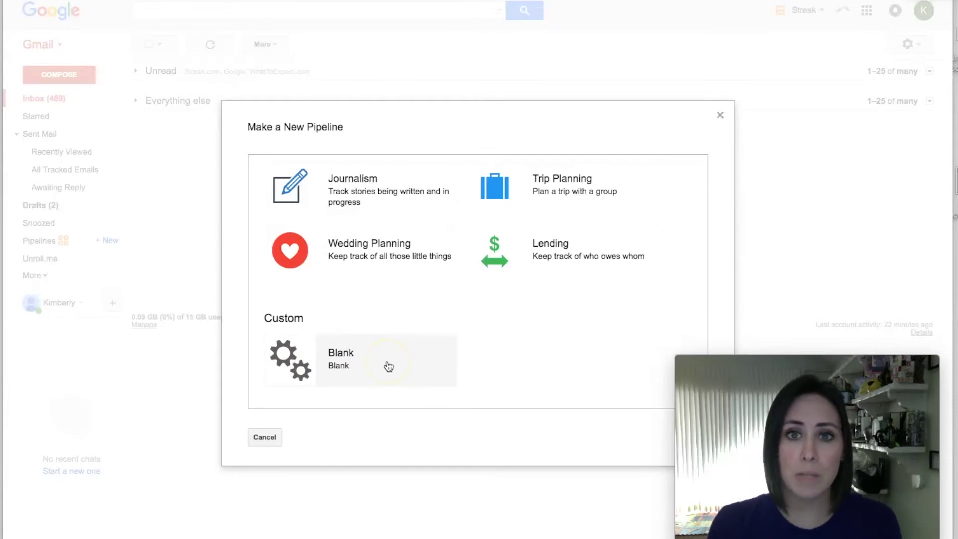
scroll(385, 364, up, 10)
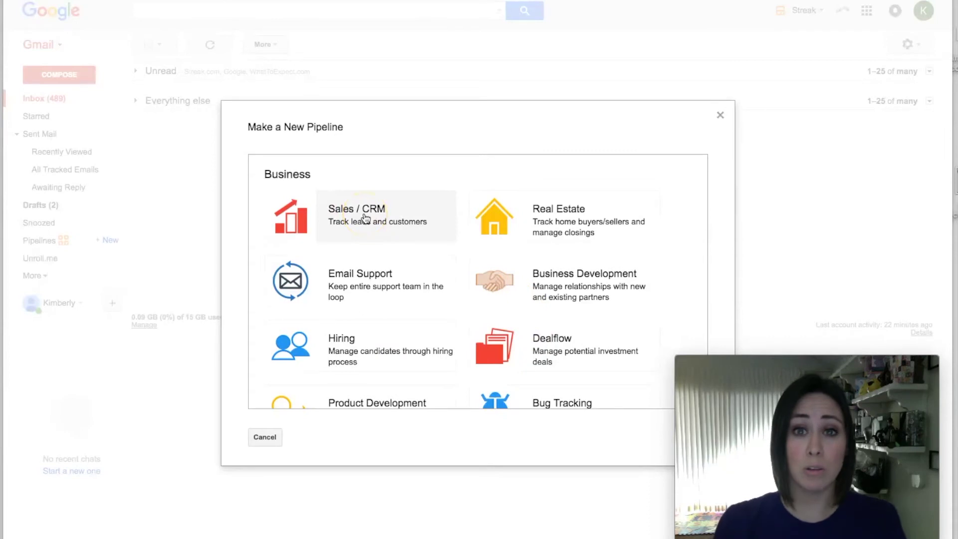
click(560, 331)
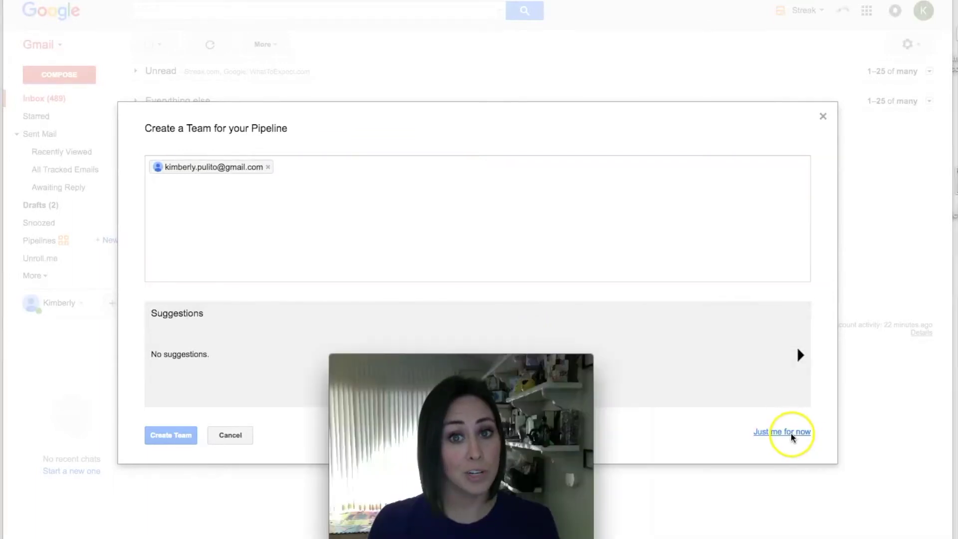
click(788, 432)
click(354, 278)
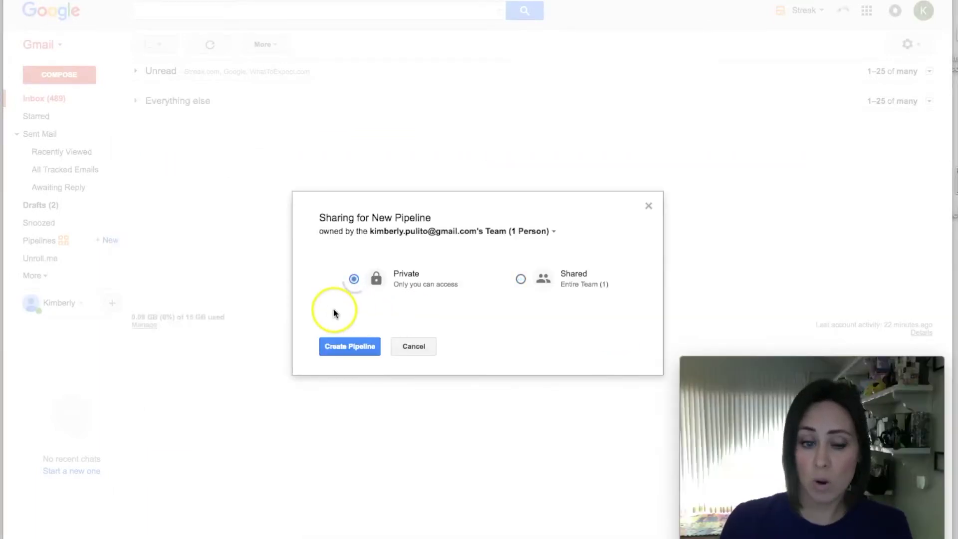
click(348, 347)
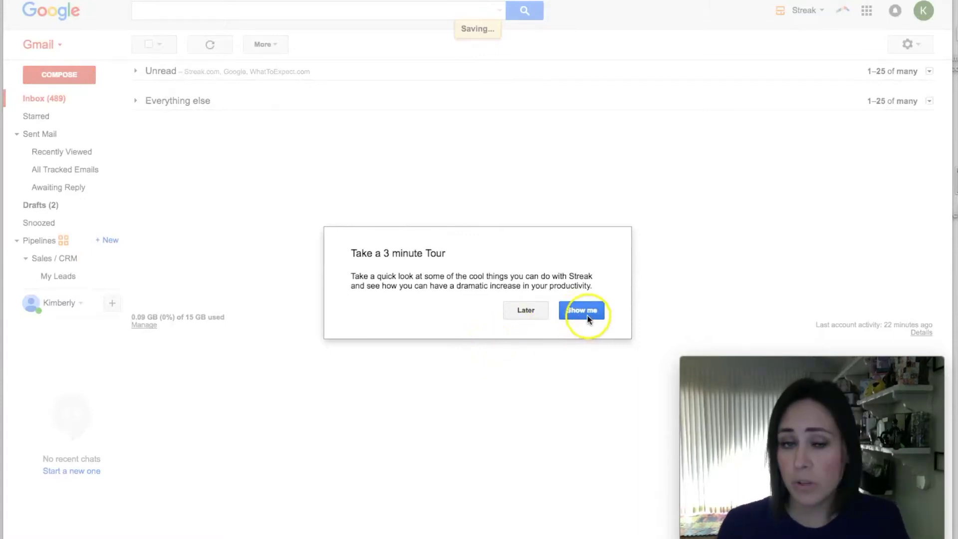
Postpone the tour and open the Follow Up pipeline from the sidebar's Pipelines section.
click(528, 312)
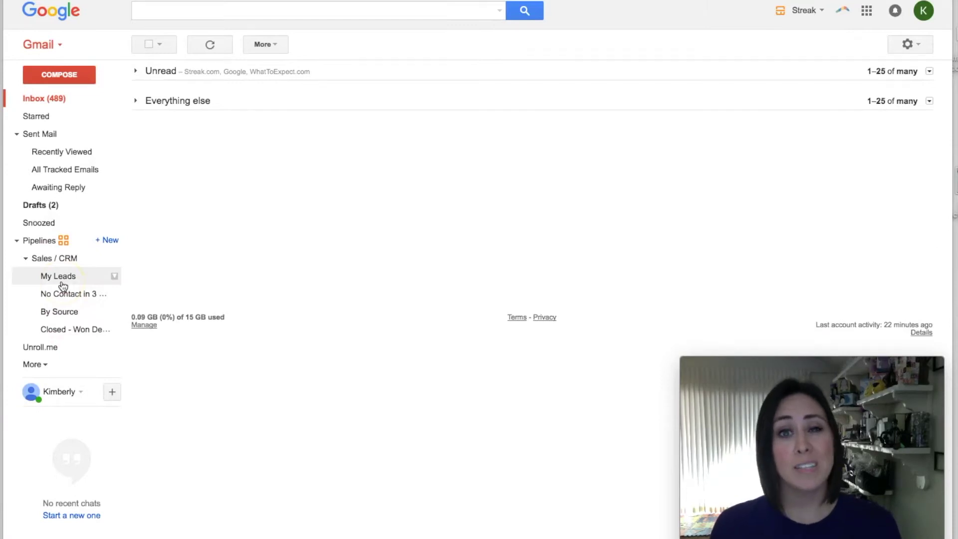
click(27, 245)
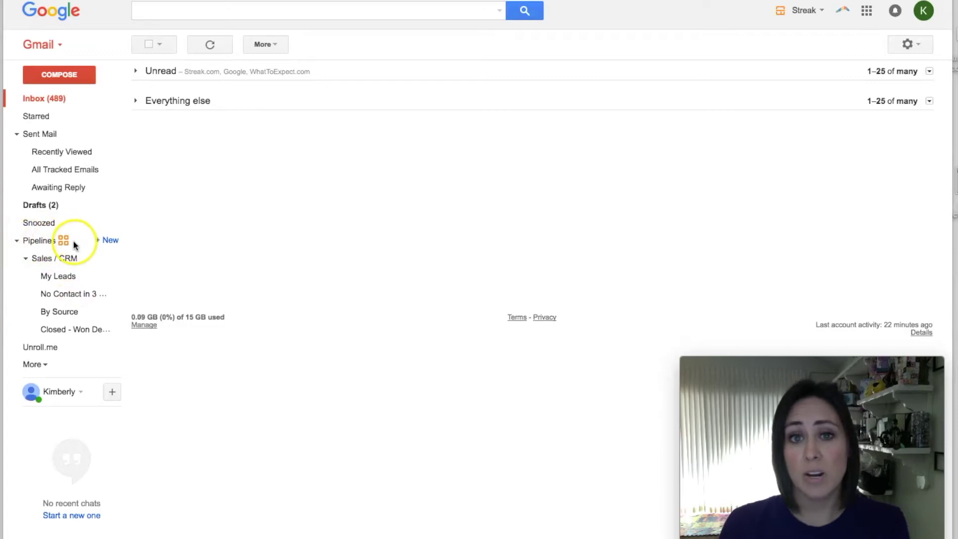
click(60, 257)
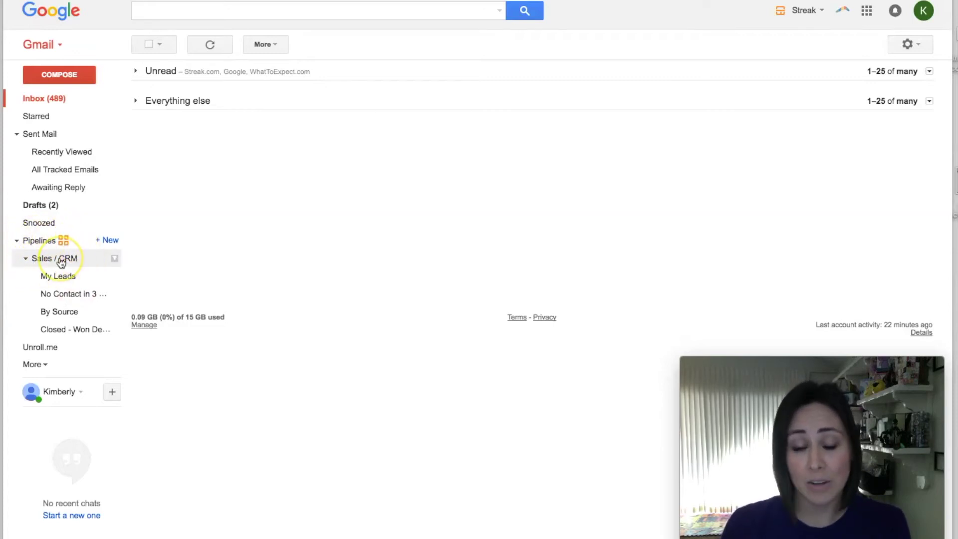
click(61, 261)
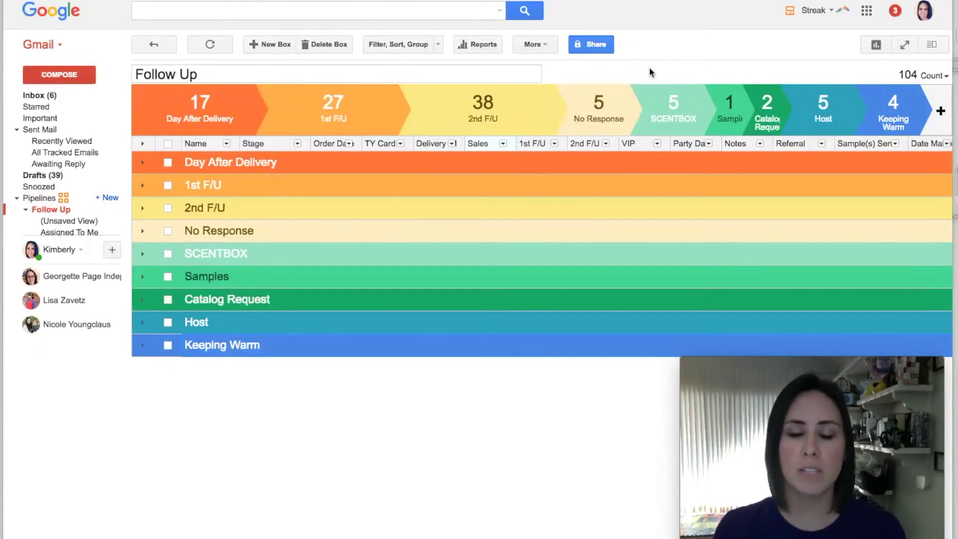
mouse_move(214, 108)
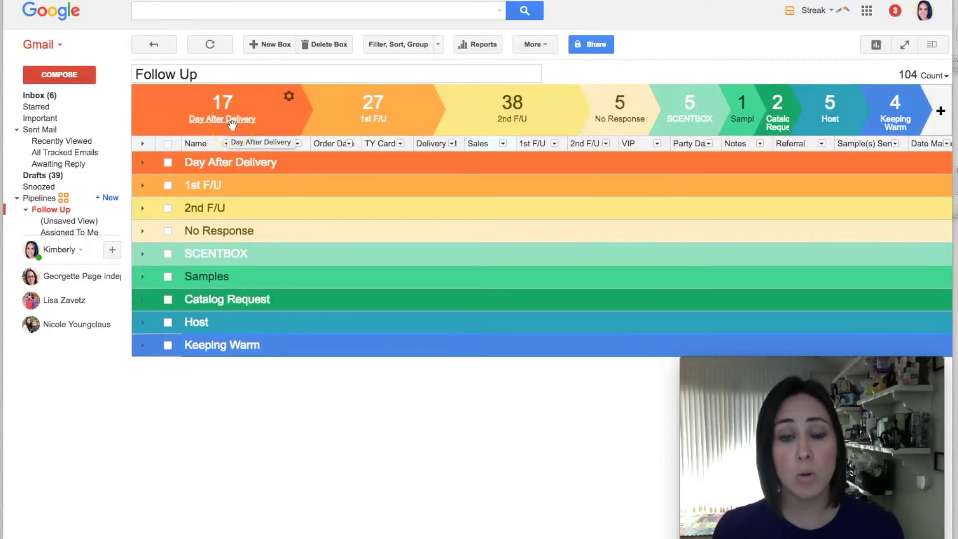
click(374, 121)
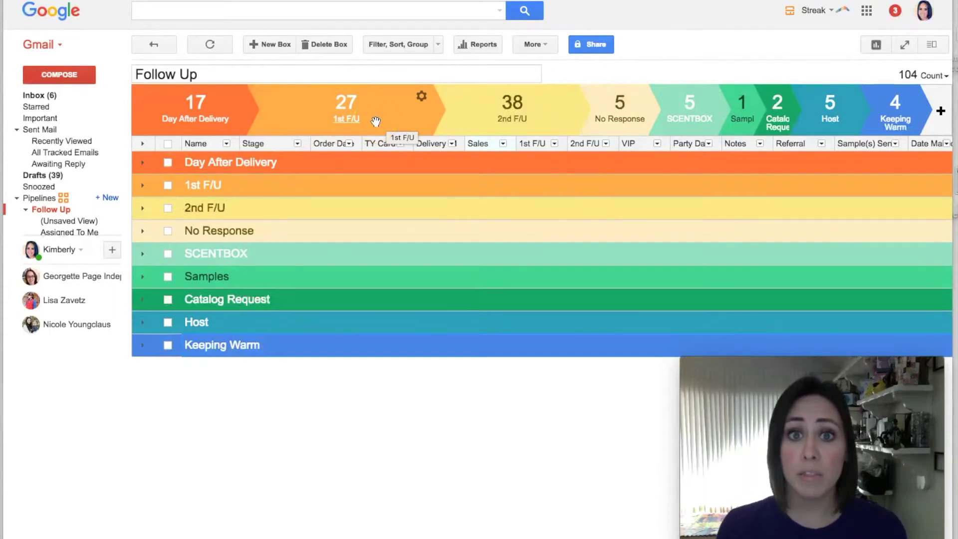
click(529, 122)
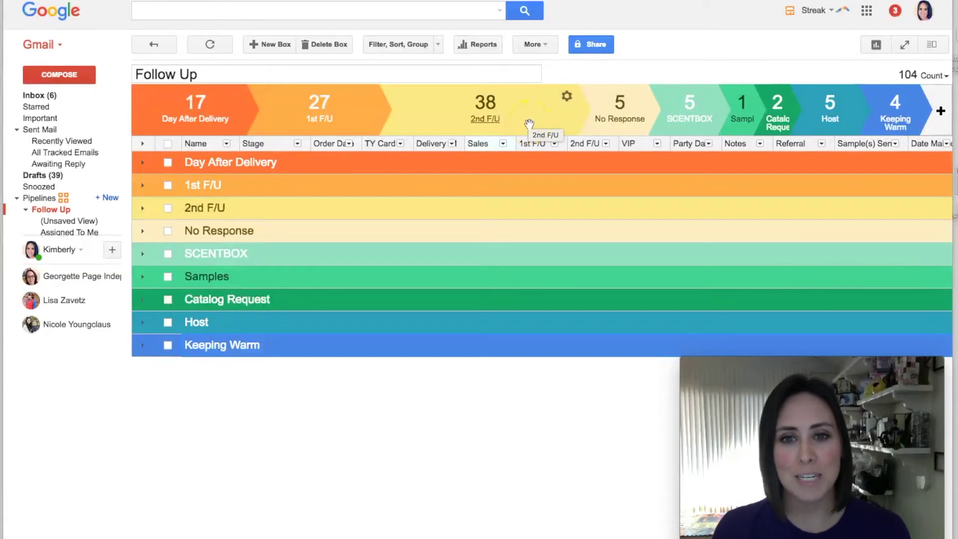
click(554, 99)
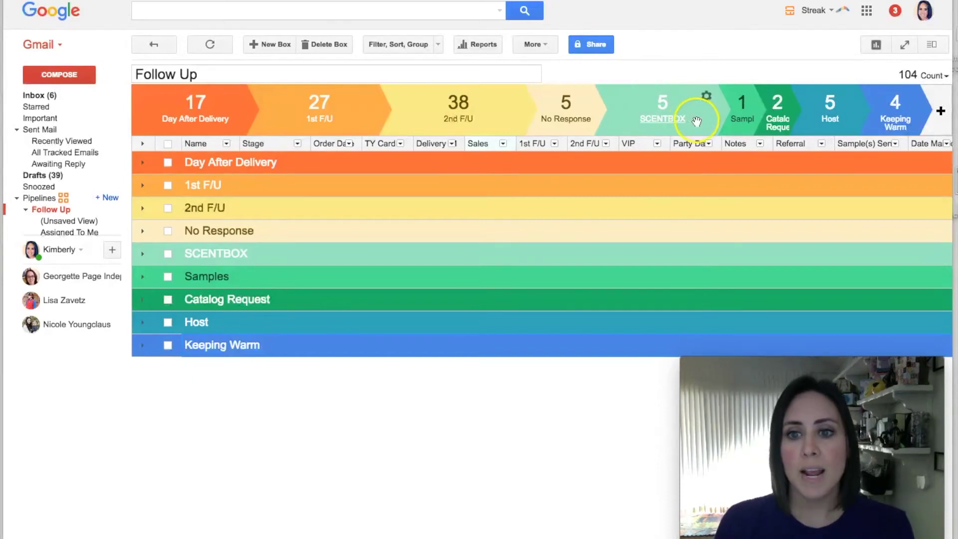
click(689, 103)
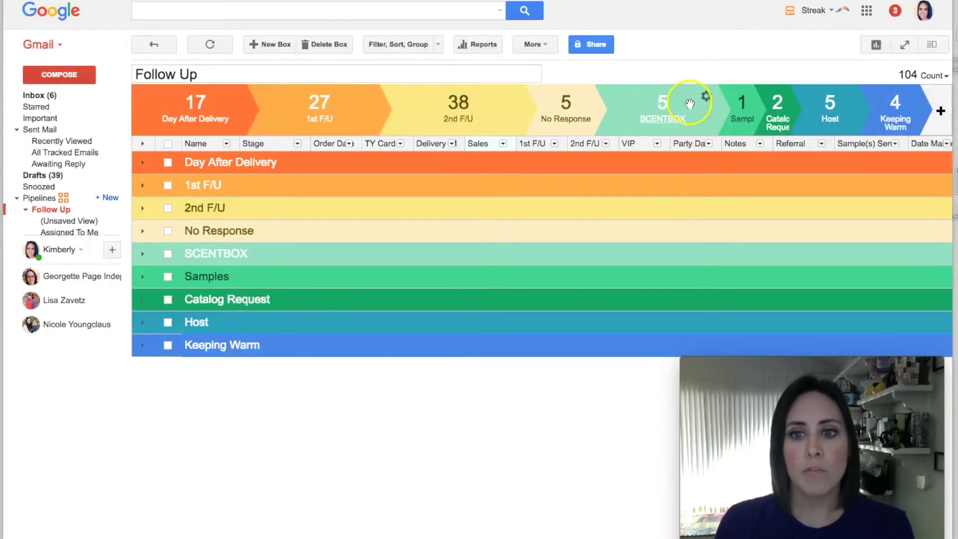
Expand the Day After Delivery group and select the third box's 9/4 order date.
click(143, 163)
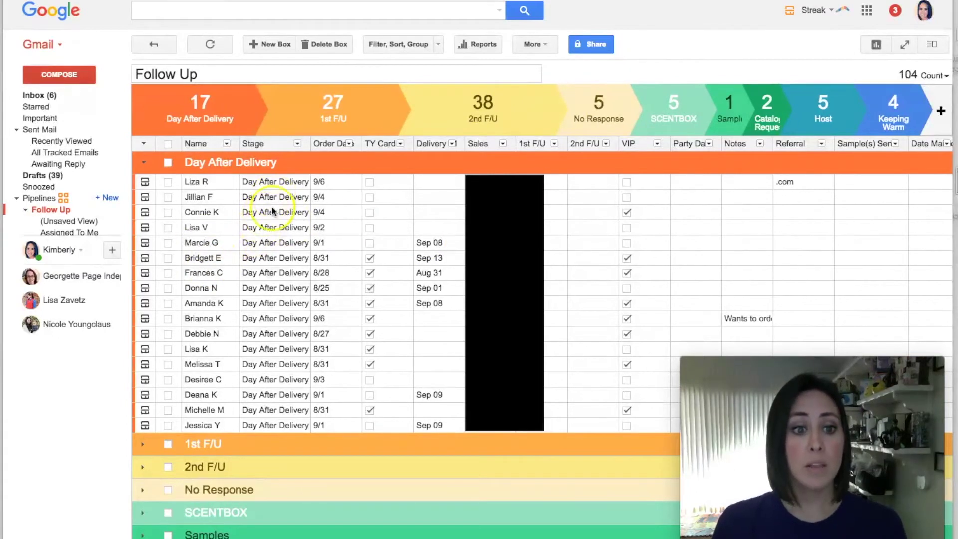
click(337, 211)
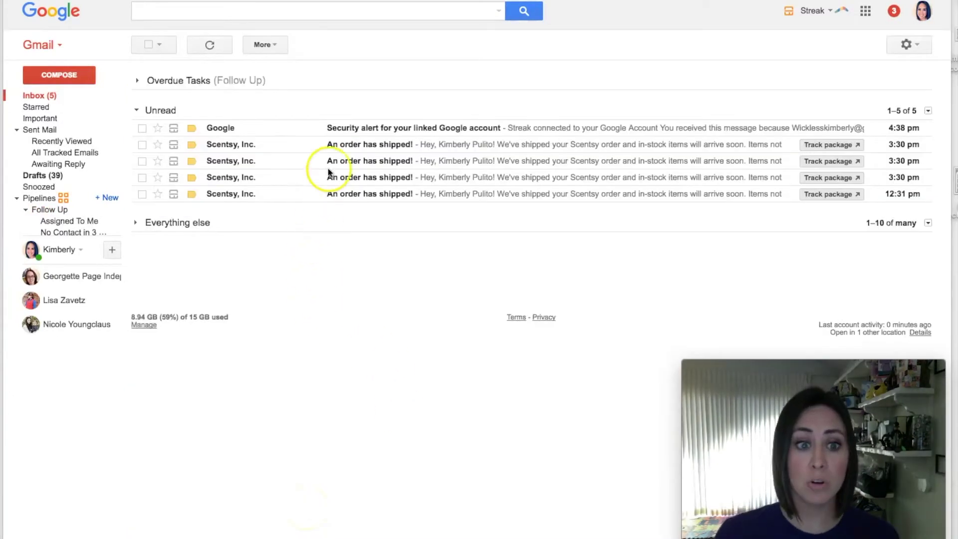
Create a new customer box in the Follow Up pipeline from the Google security alert email.
click(301, 130)
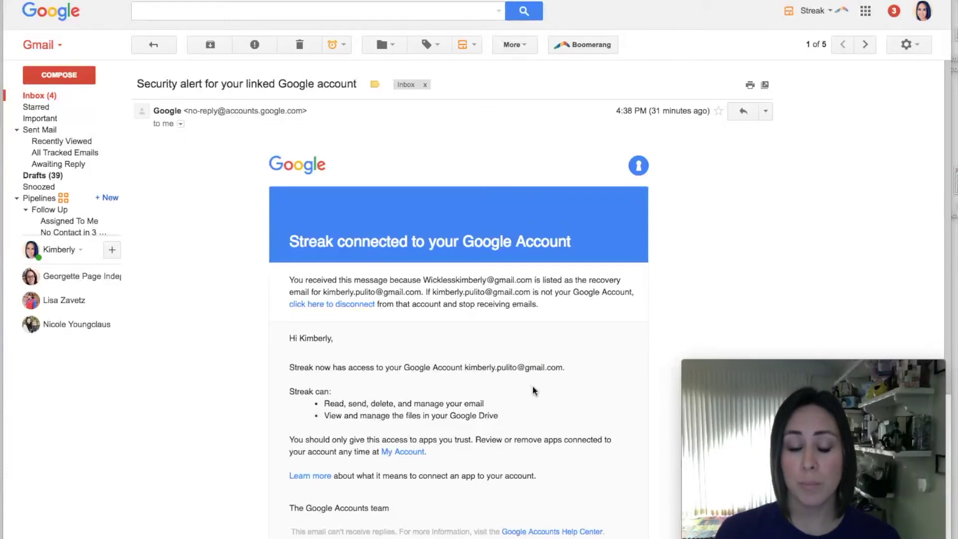
click(474, 46)
click(413, 78)
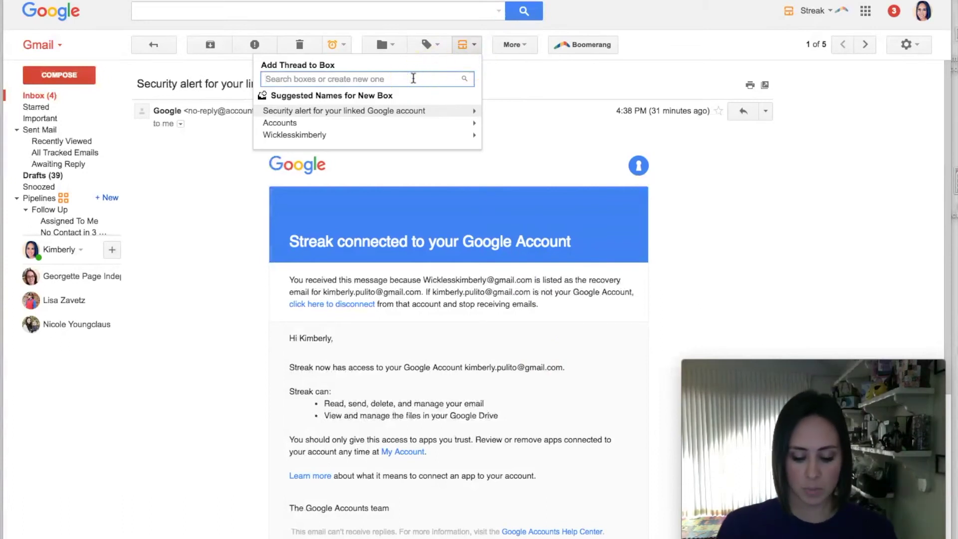
text(Heather)
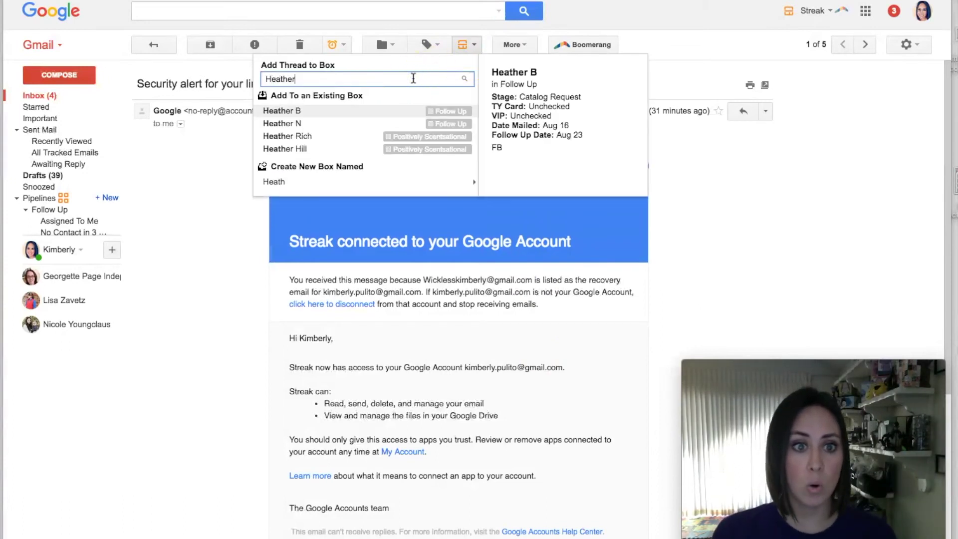
text( K)
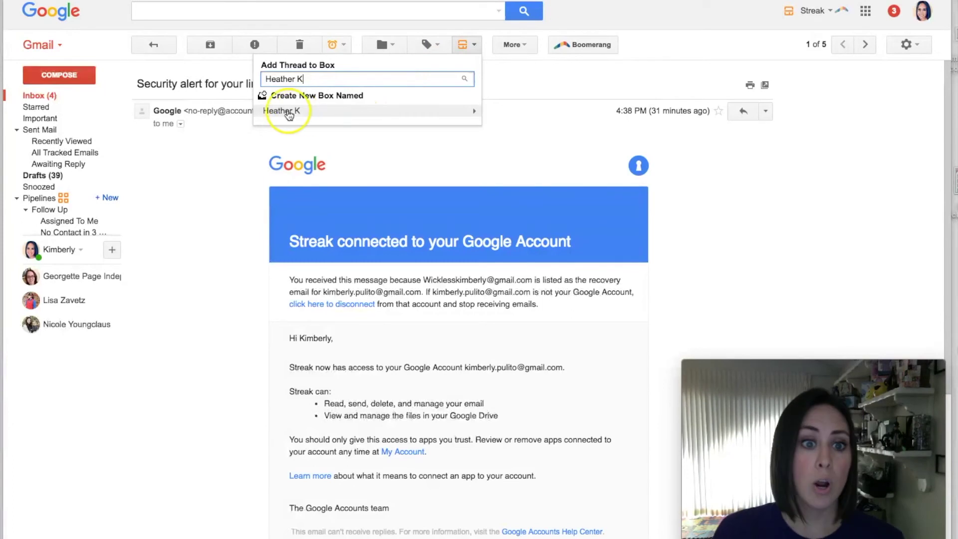
click(374, 111)
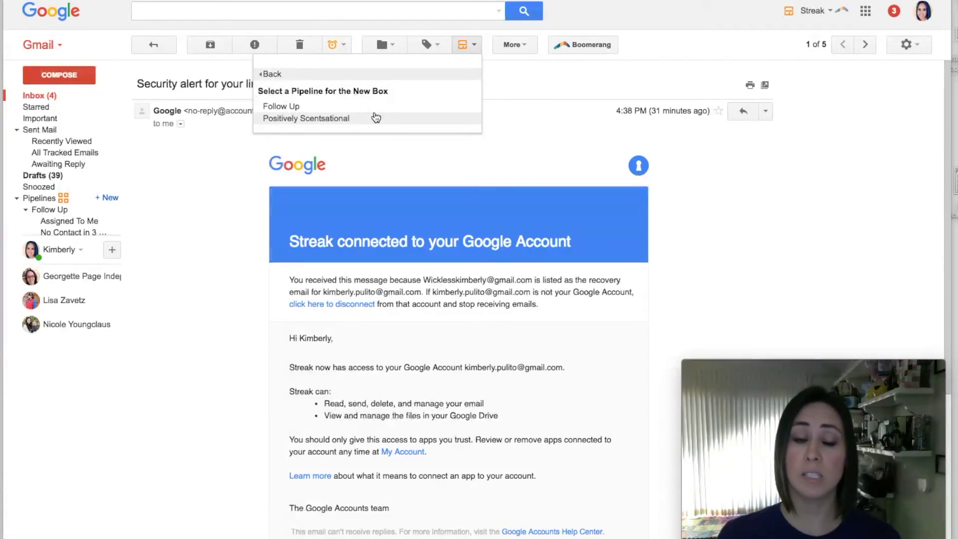
click(283, 107)
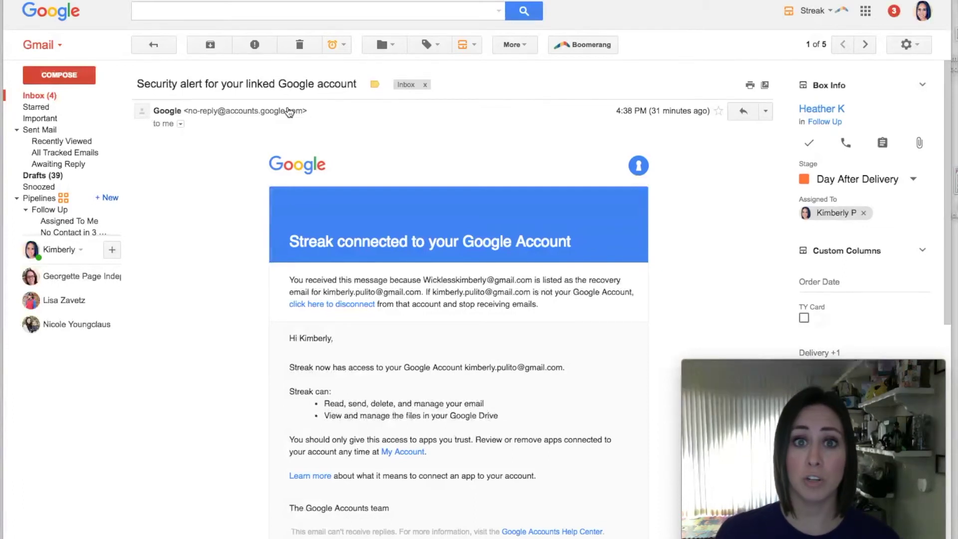
Set the new box's Order Date to 9/7.
click(837, 280)
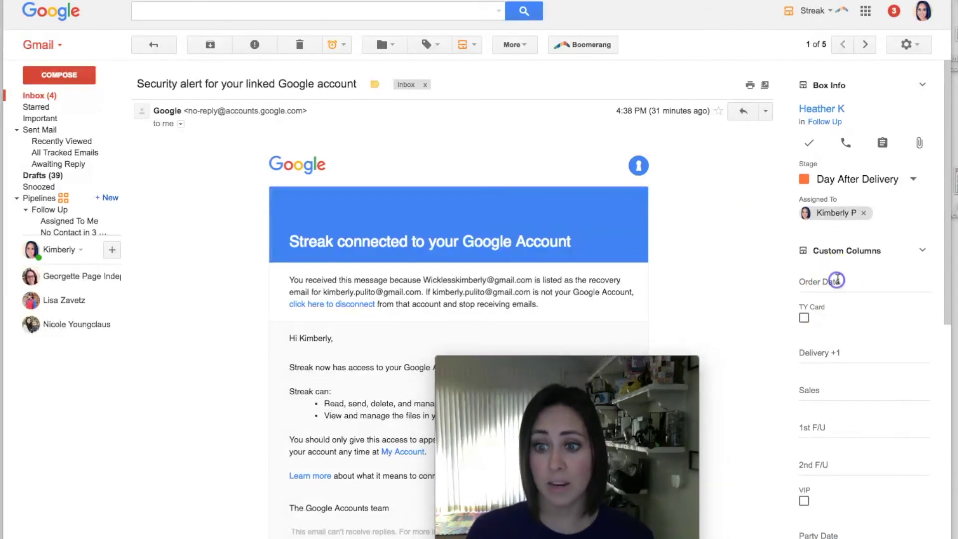
text(9/7)
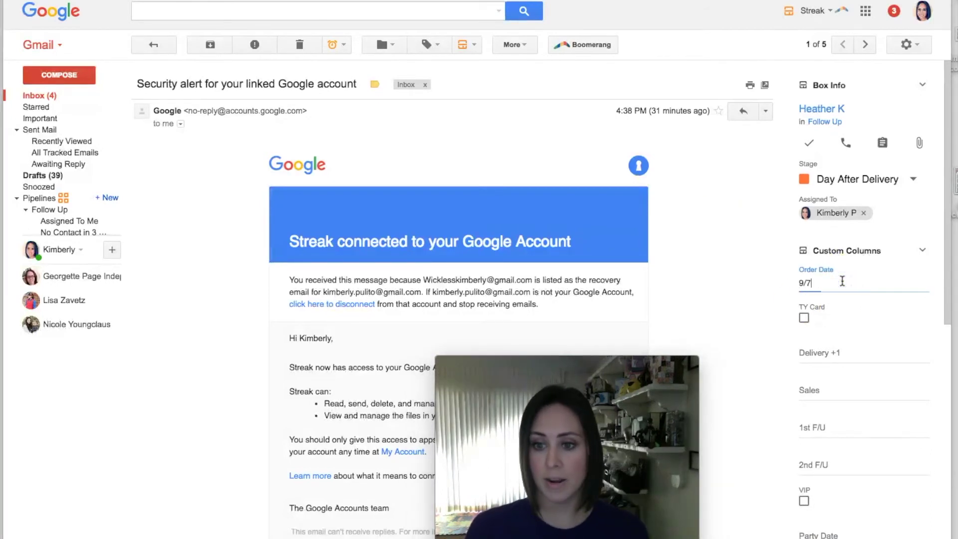
click(848, 282)
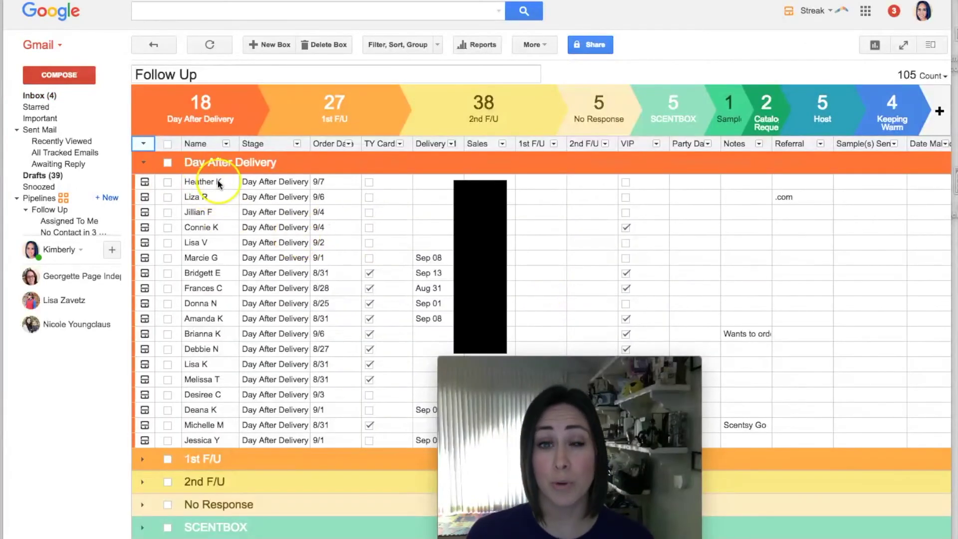
Open the new customer box and add the account owner's e-mail as a contact.
click(144, 182)
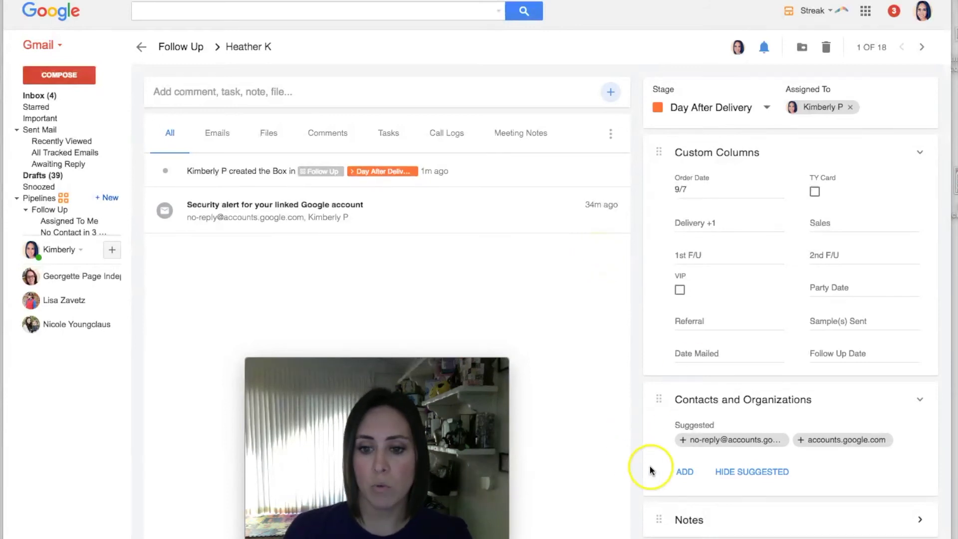
click(684, 471)
key(ctrl+v)
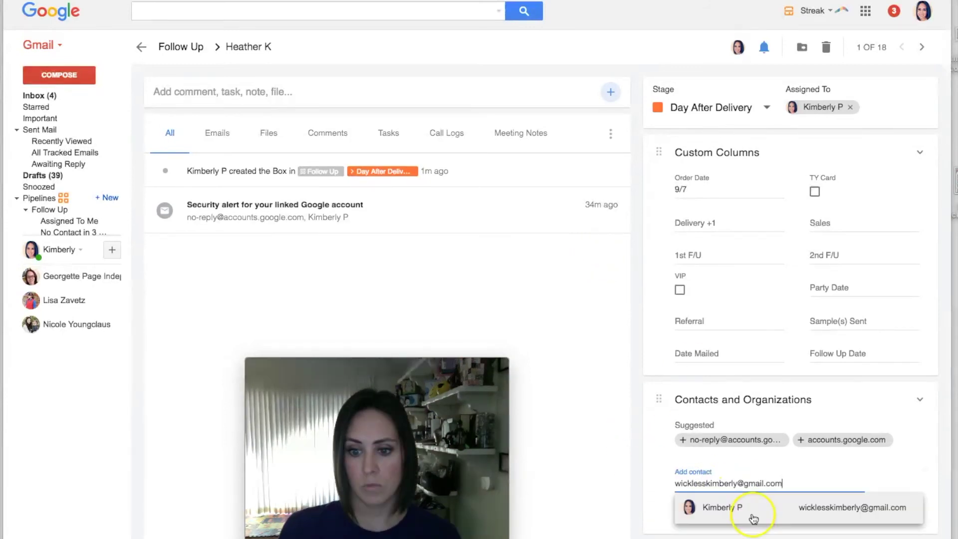
click(752, 514)
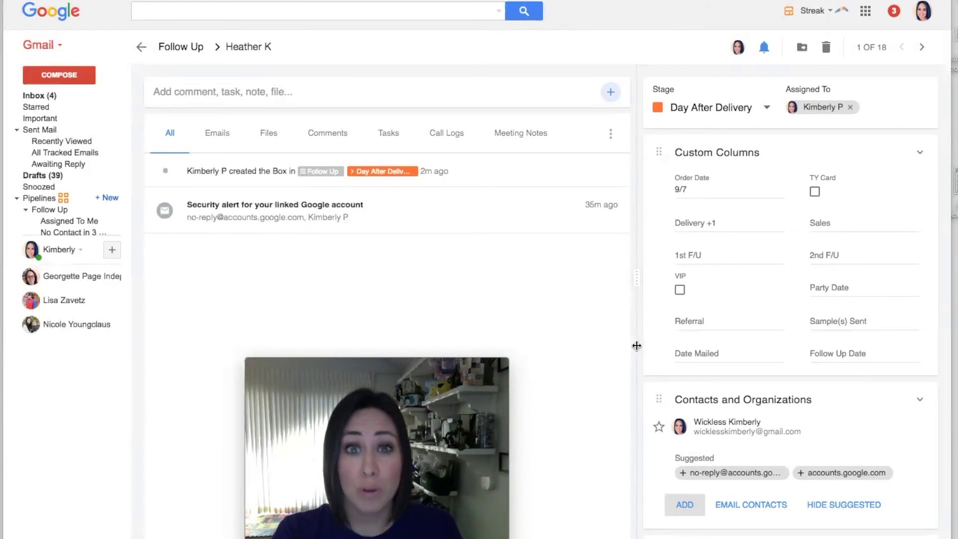
Add a 'delivery' task to the box with a due date of 9/13 at 9am.
click(610, 92)
click(610, 92)
click(599, 74)
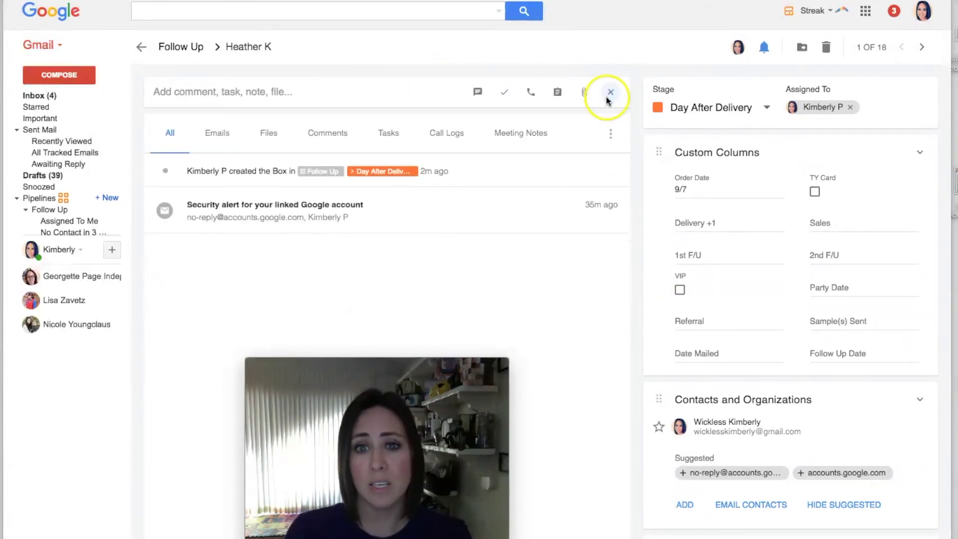
click(506, 93)
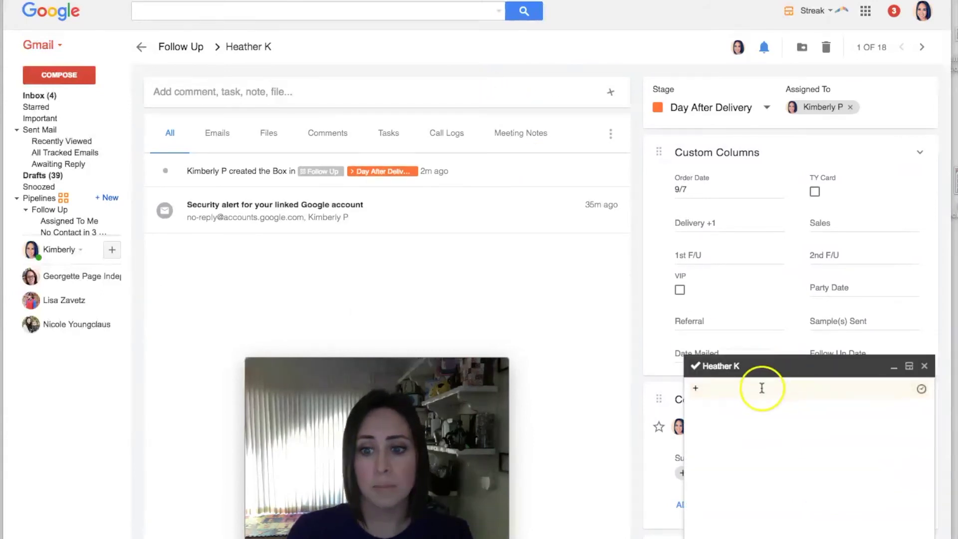
text(delivery)
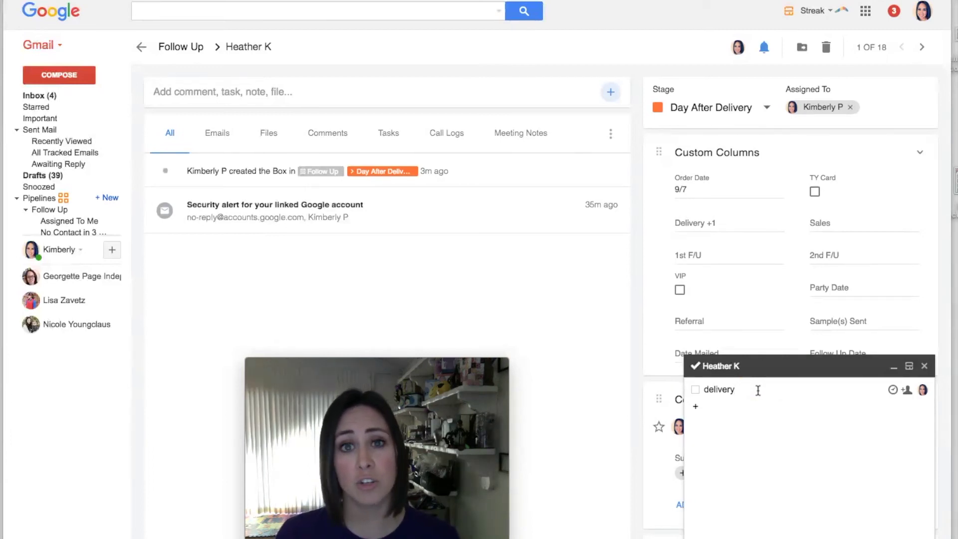
click(892, 389)
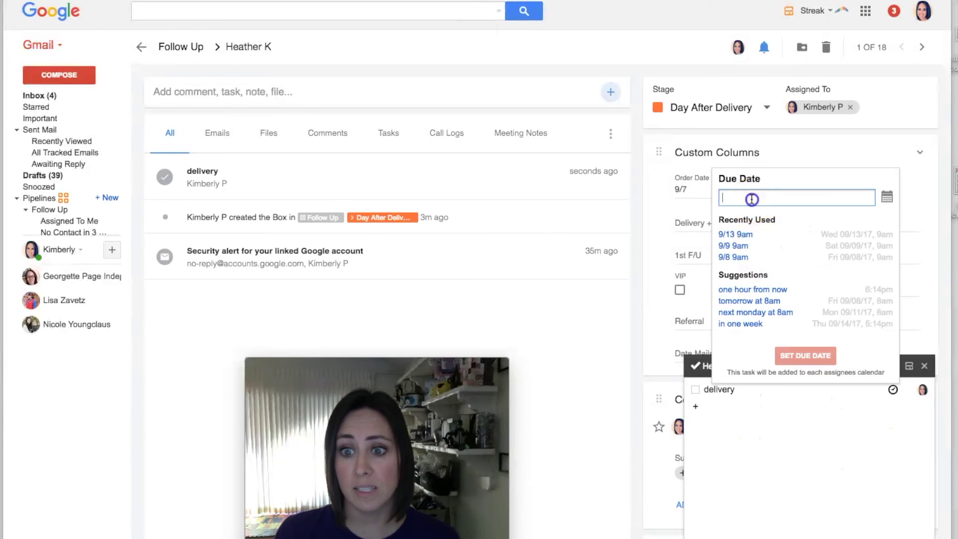
click(750, 200)
text(9/13)
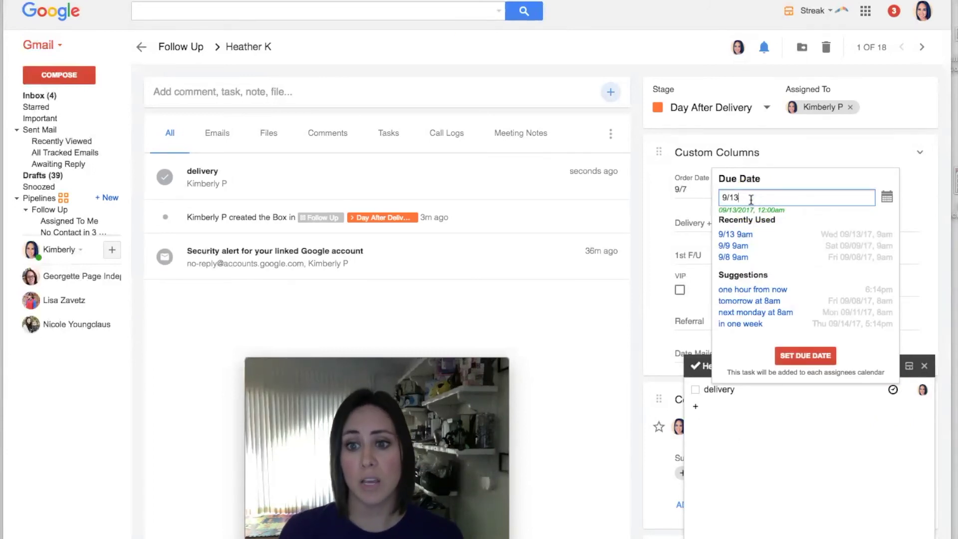
text( 9am)
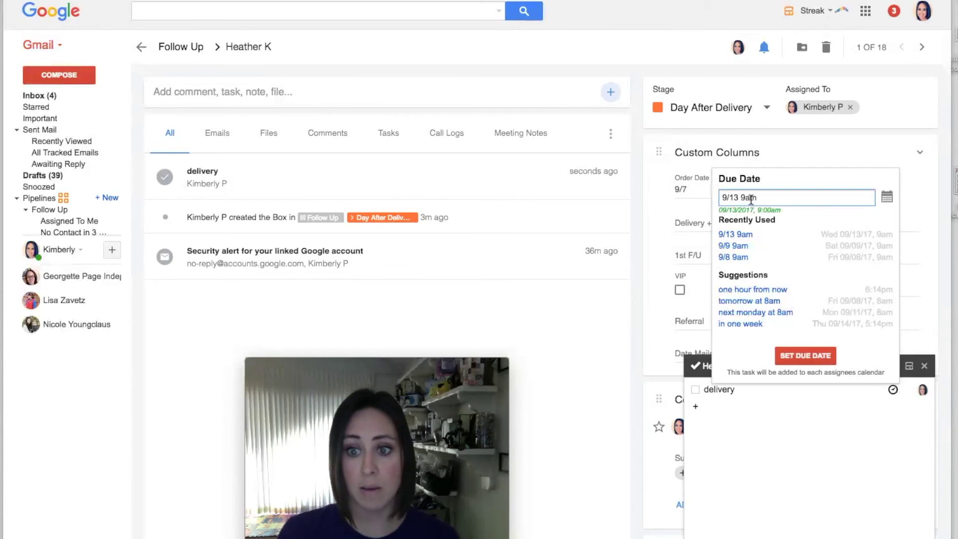
click(805, 356)
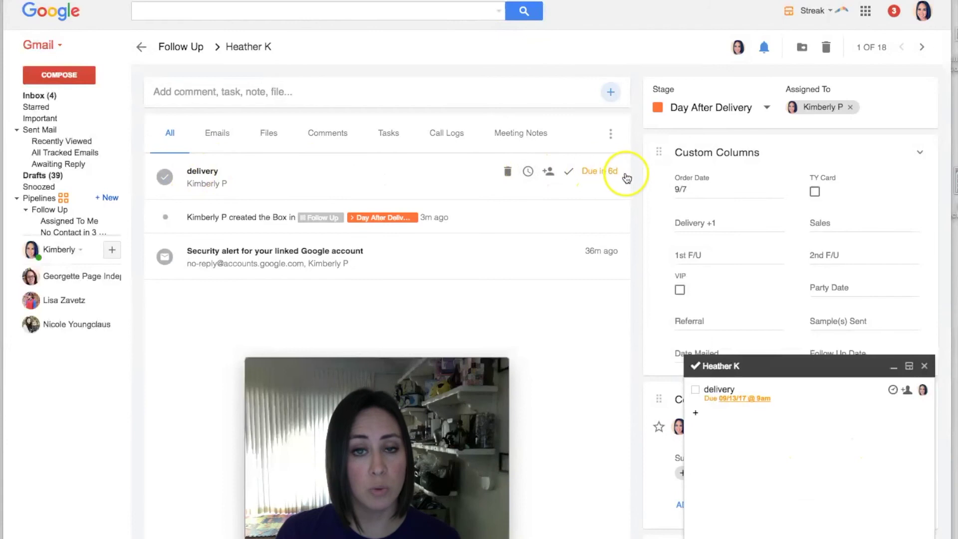
Close the task panel, check four Day After Delivery boxes and open one box's stage list.
click(693, 367)
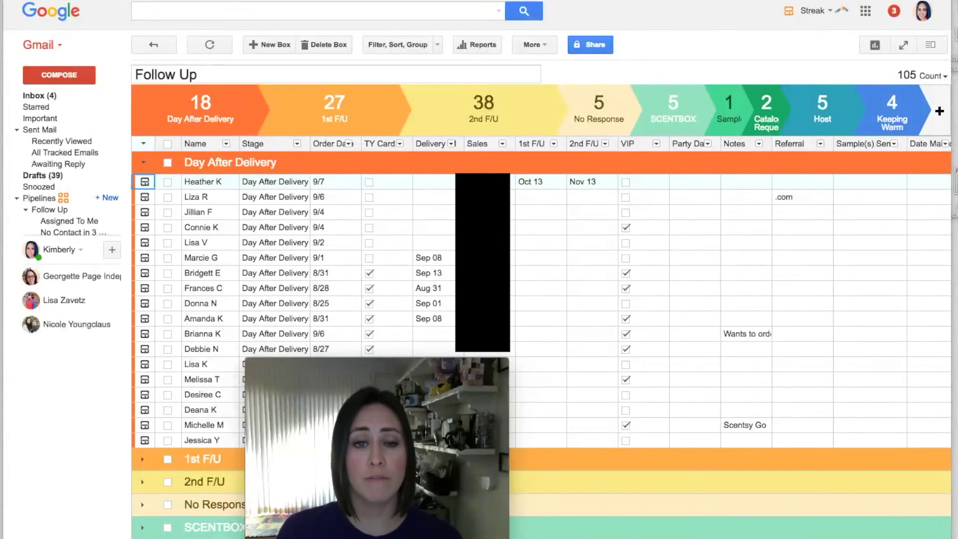
click(168, 212)
click(167, 226)
click(168, 242)
click(167, 258)
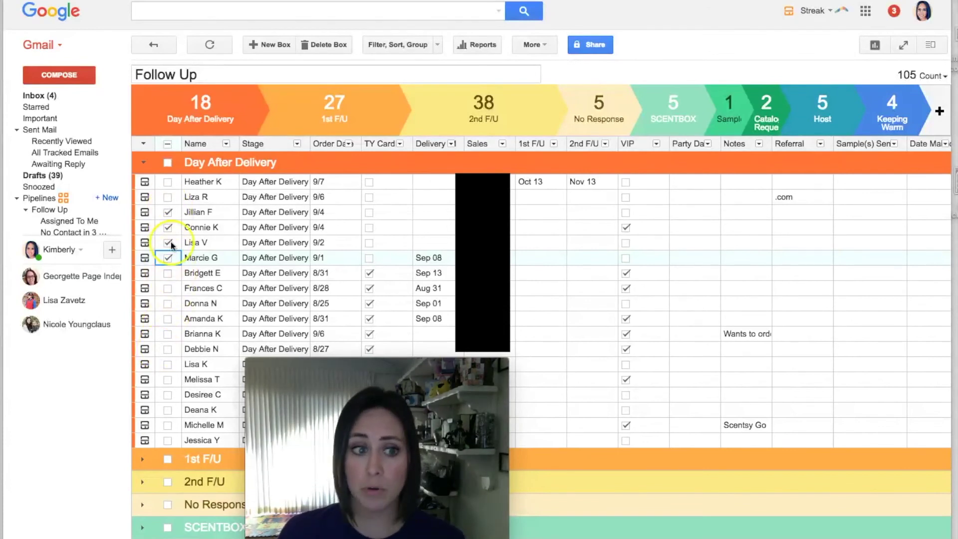
click(300, 228)
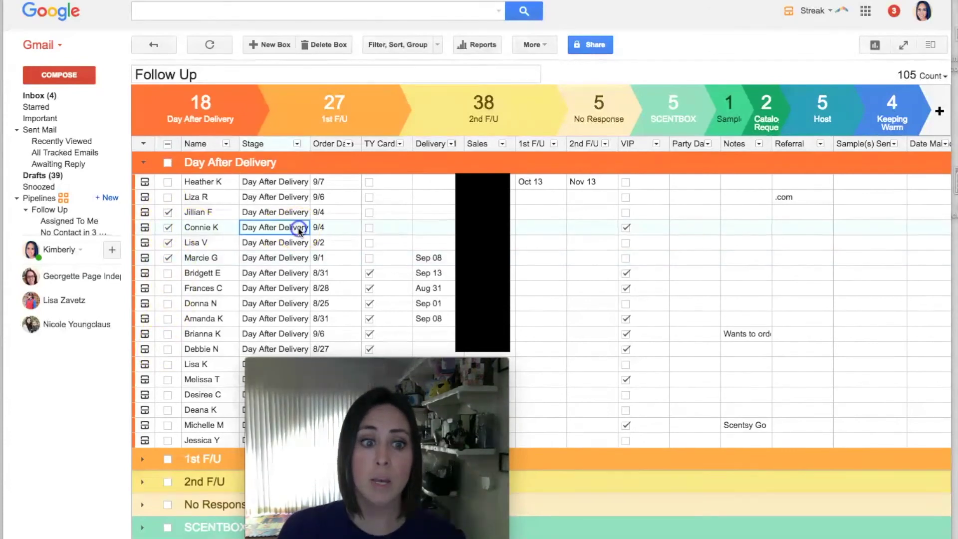
click(299, 229)
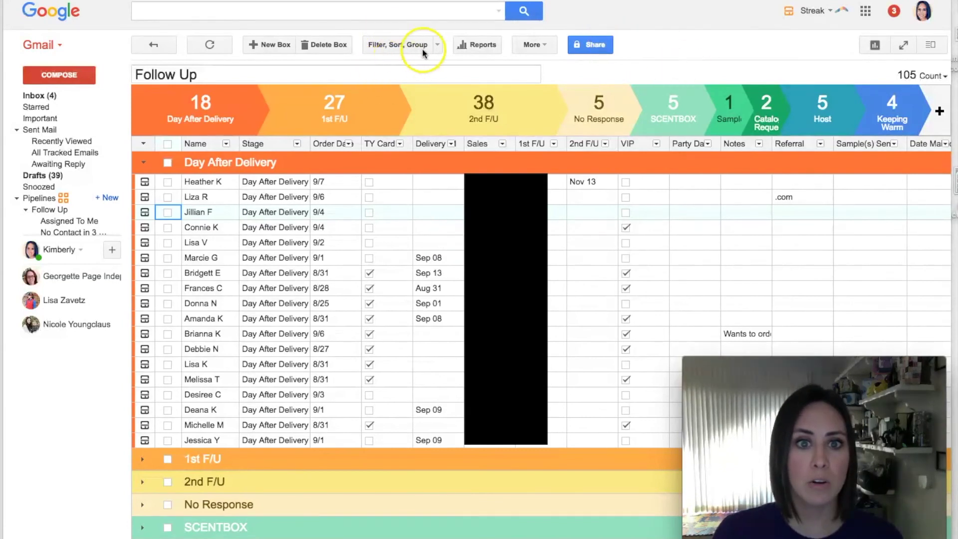
Filter the pipeline to boxes whose Overdue Tasks Count is Greater Than 0.
click(437, 45)
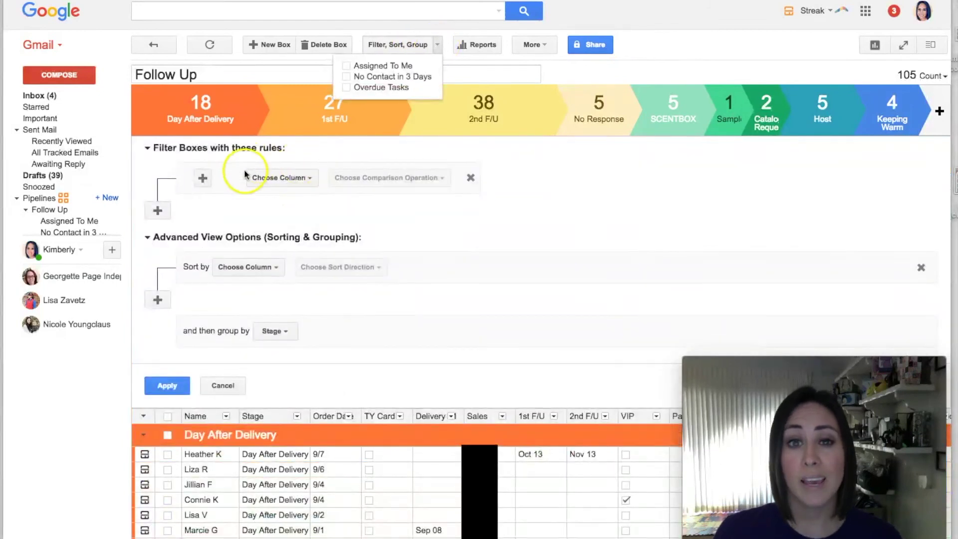
click(290, 177)
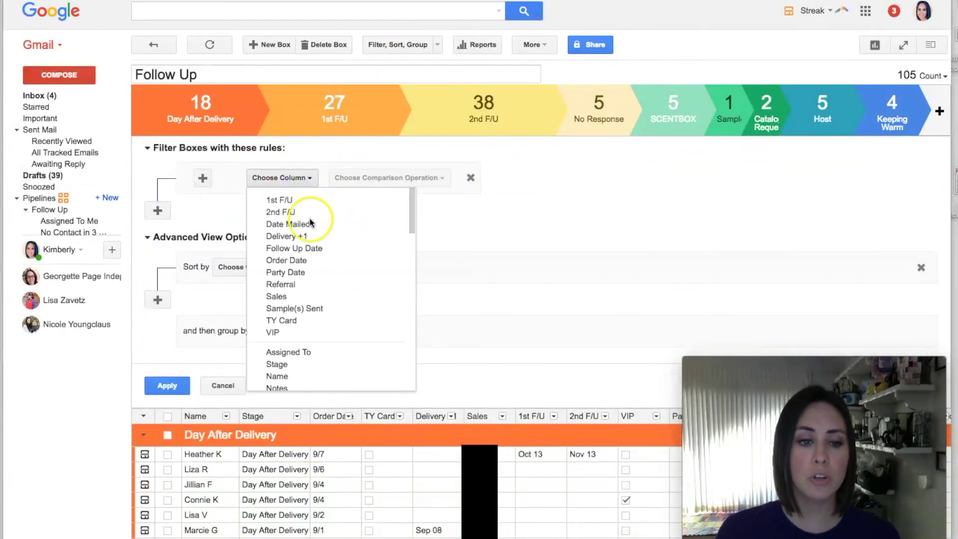
scroll(319, 240, down, 10)
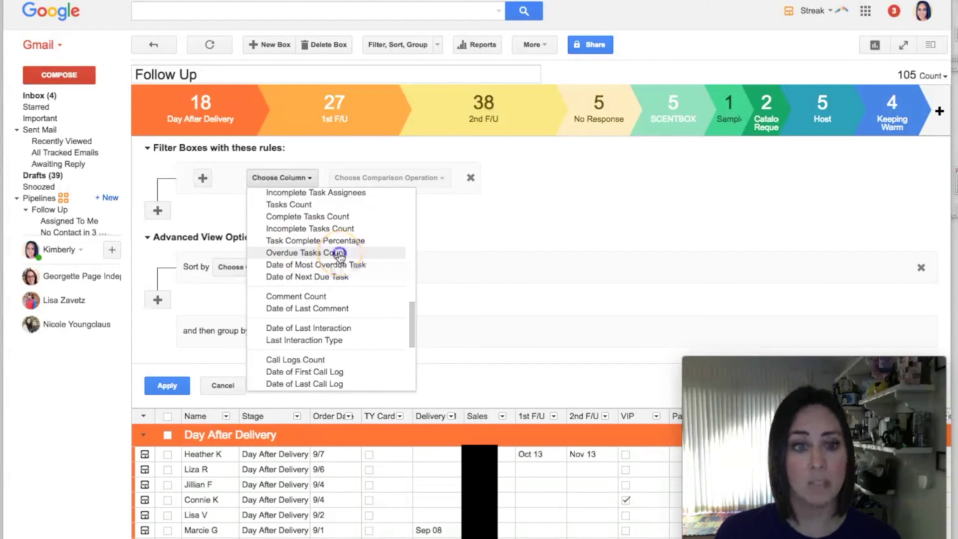
click(339, 253)
click(429, 178)
click(394, 223)
click(487, 179)
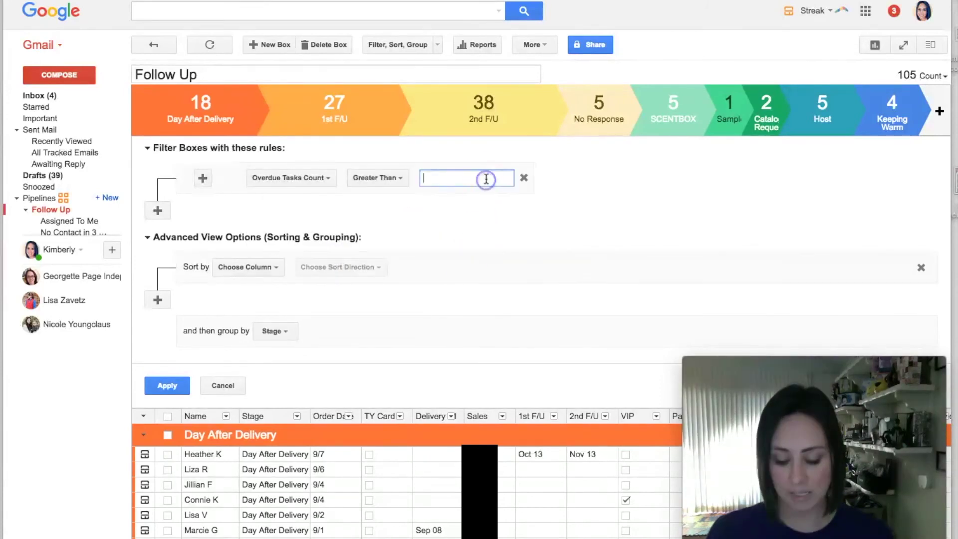
text(0)
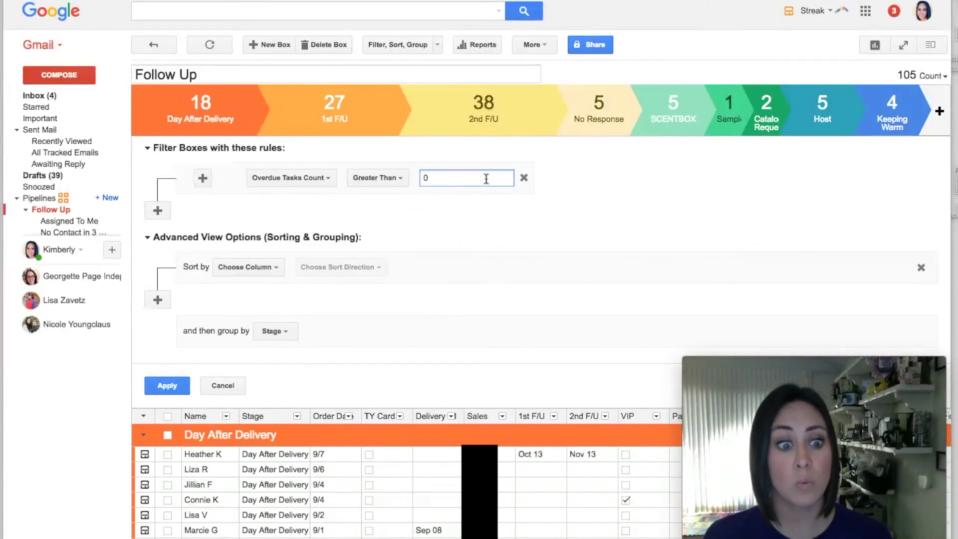
key(Return)
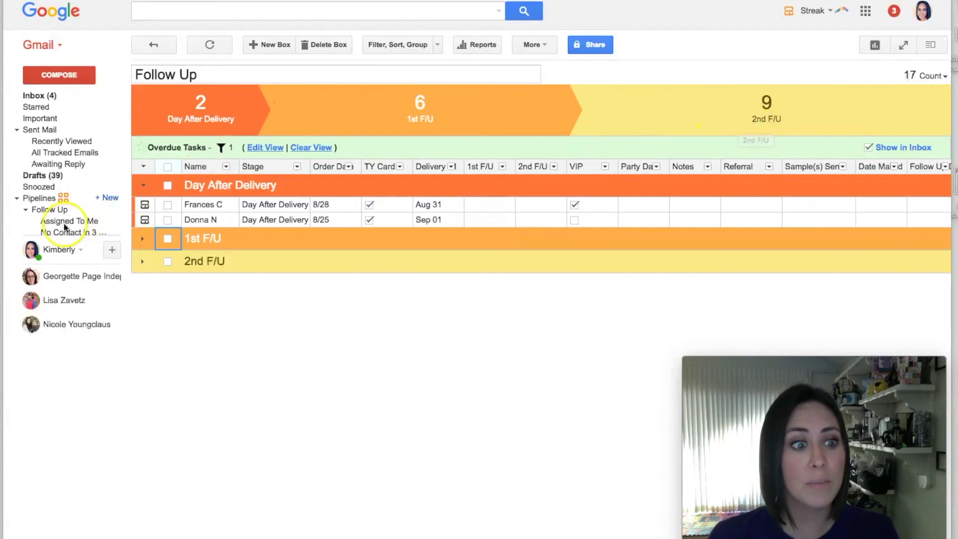
Show the Overdue Tasks saved view in the inbox and expand its Follow Up section.
mouse_move(64, 227)
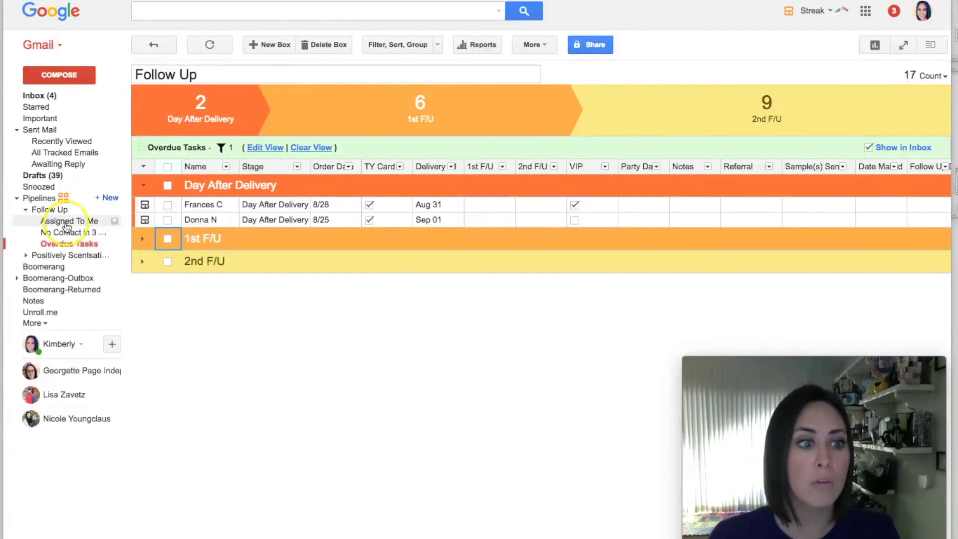
click(114, 243)
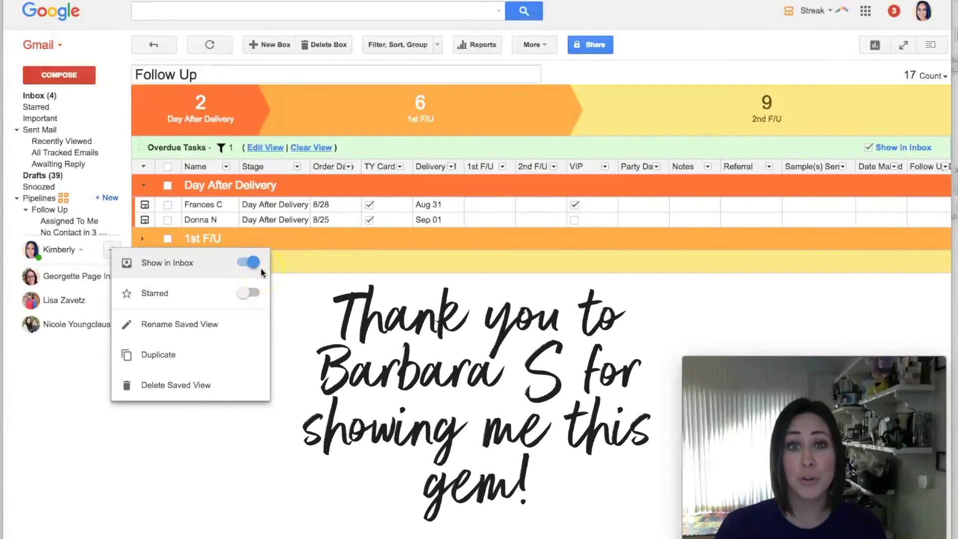
click(152, 45)
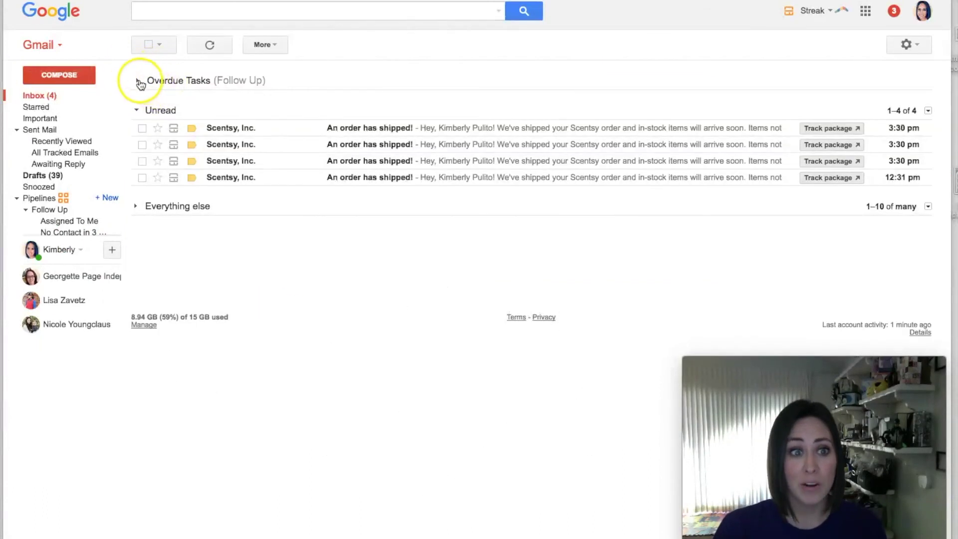
click(137, 81)
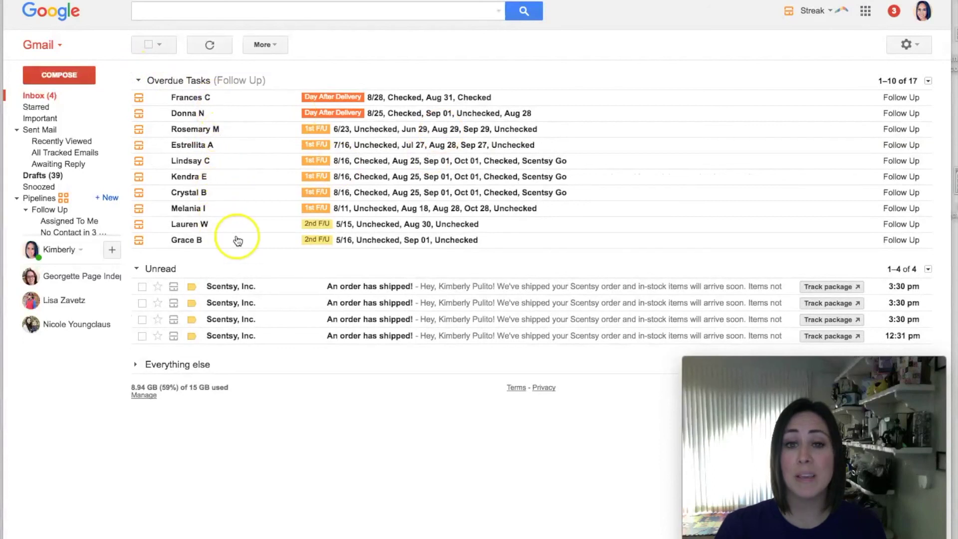